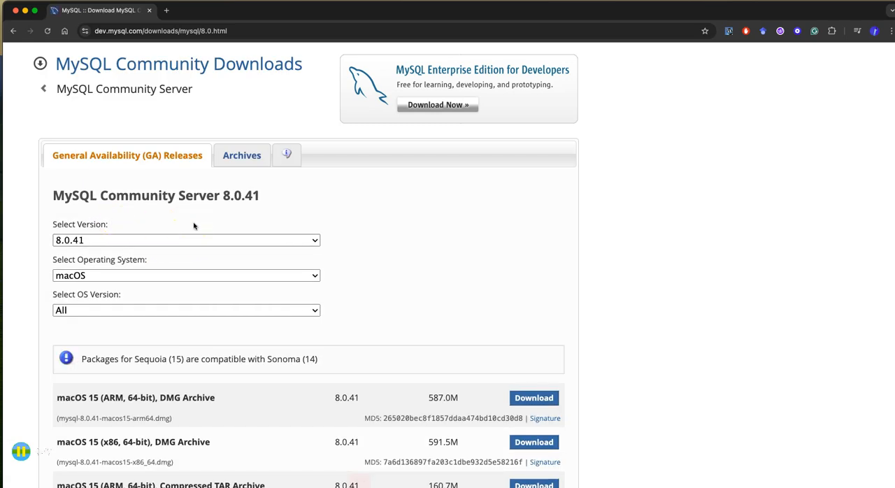
Download the macOS 15 (x86, 64-bit) DMG Archive of MySQL Community Server 8.0.41 without logging in or signing up.
{"action": "scroll", "coordinate": [419, 236], "scroll_direction": "down", "scroll_amount": 2}
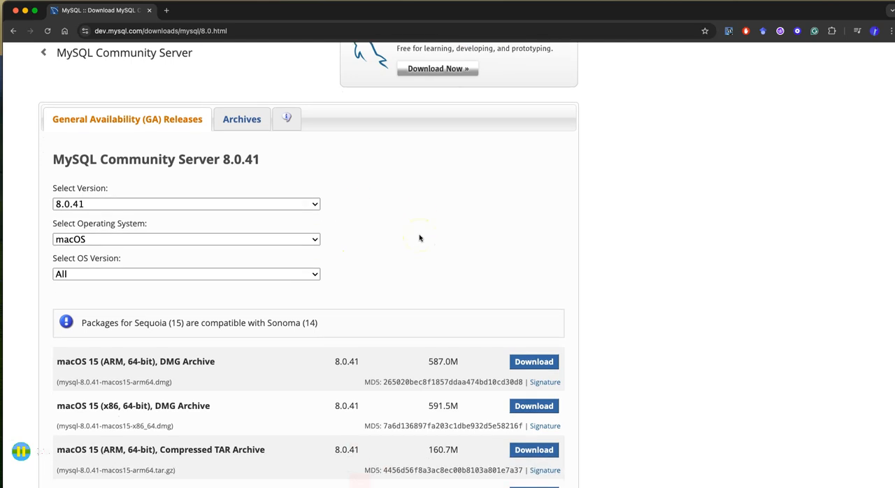
{"action": "scroll", "coordinate": [419, 238], "scroll_direction": "down", "scroll_amount": 5}
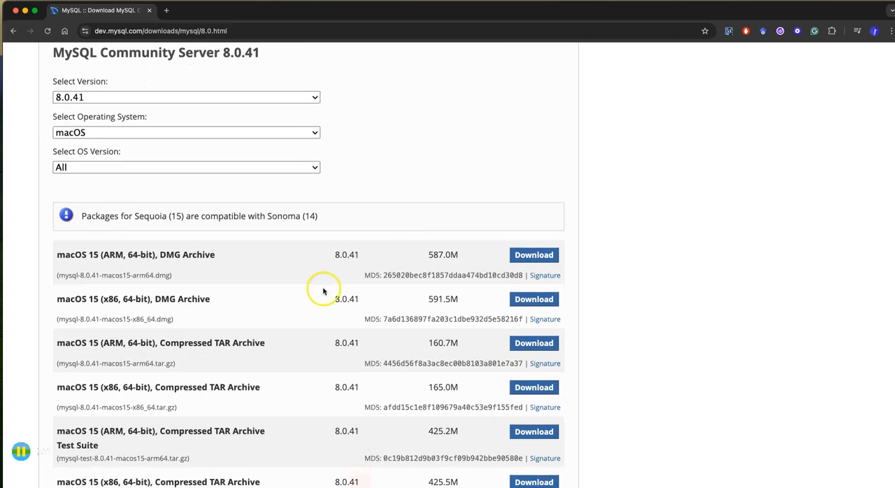
{"action": "scroll", "coordinate": [318, 303], "scroll_direction": "down", "scroll_amount": 3}
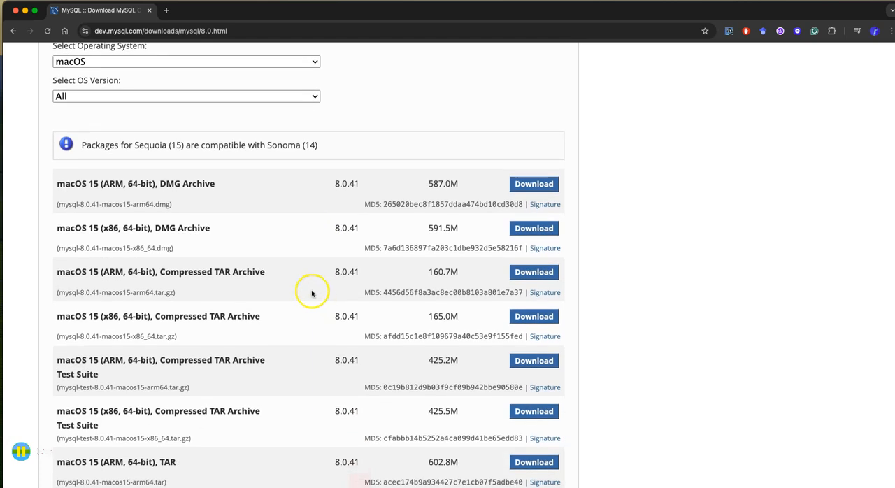
{"action": "scroll", "coordinate": [312, 294], "scroll_direction": "up", "scroll_amount": 1}
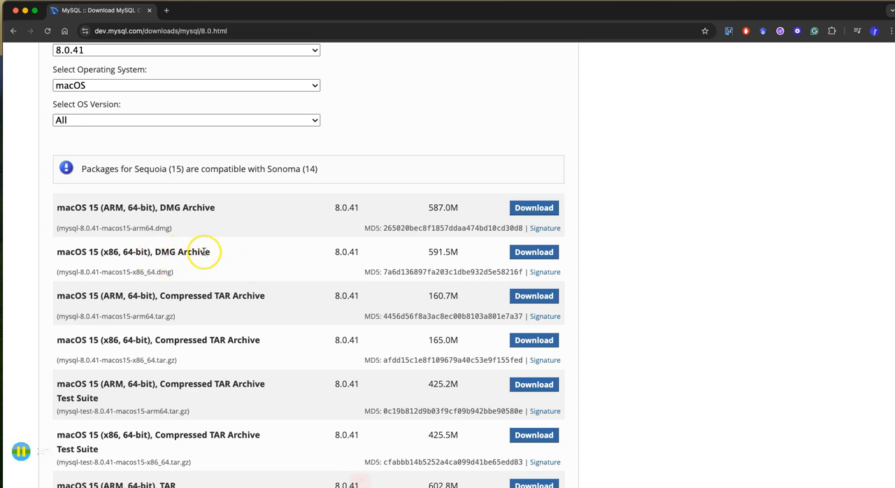
{"action": "scroll", "coordinate": [196, 248], "scroll_direction": "up", "scroll_amount": 1}
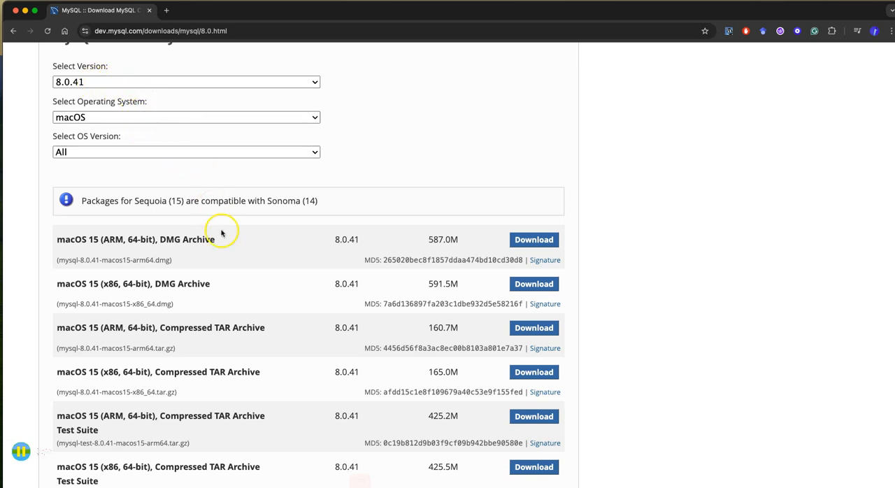
{"action": "left_click_drag", "start_coordinate": [426, 285], "coordinate": [449, 286]}
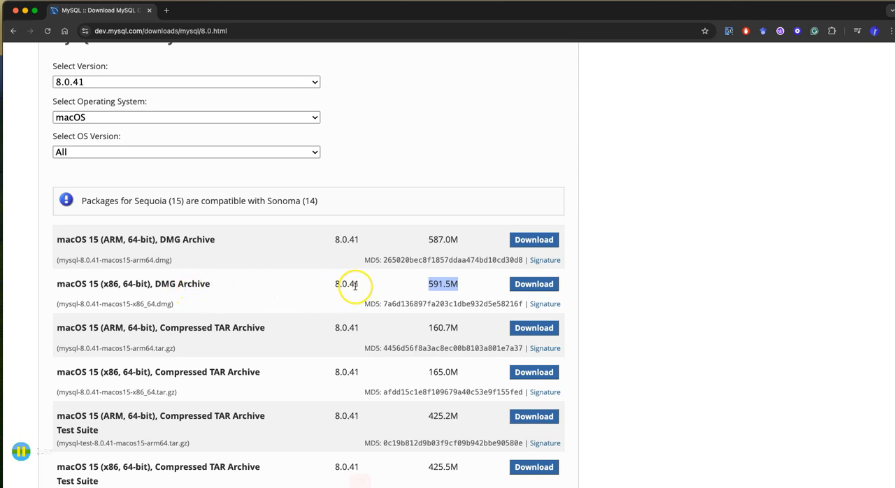
{"action": "left_click", "coordinate": [542, 285]}
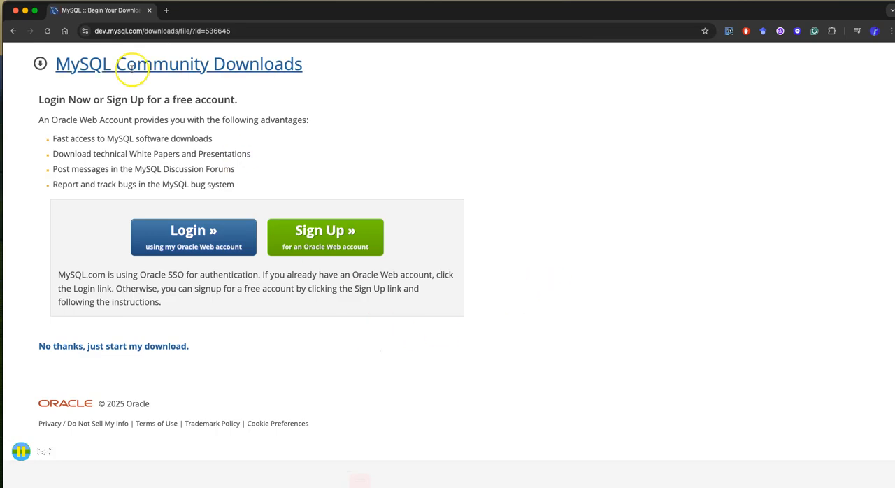
{"action": "left_click", "coordinate": [172, 349]}
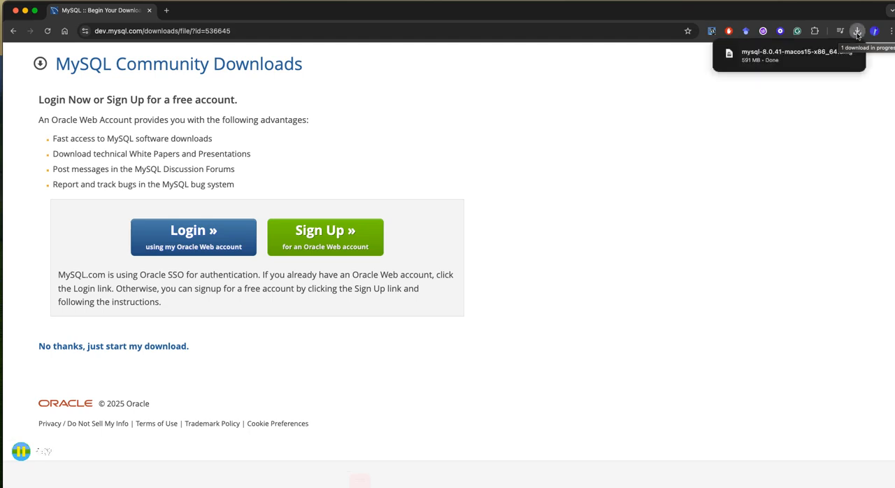
Open the downloaded MySQL 8.0.41 disk image, launch its installer package and allow the compatibility check to run.
{"action": "left_click", "coordinate": [768, 55]}
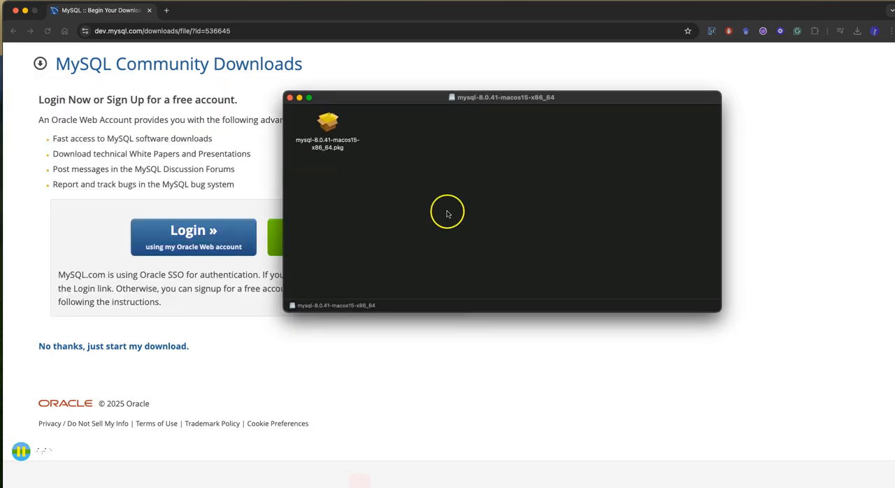
{"action": "left_click", "coordinate": [327, 130]}
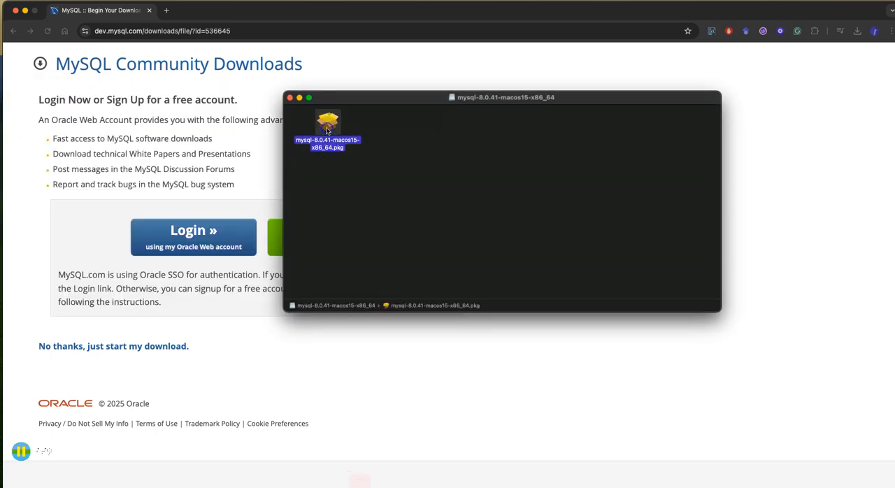
{"action": "double_click", "coordinate": [326, 130]}
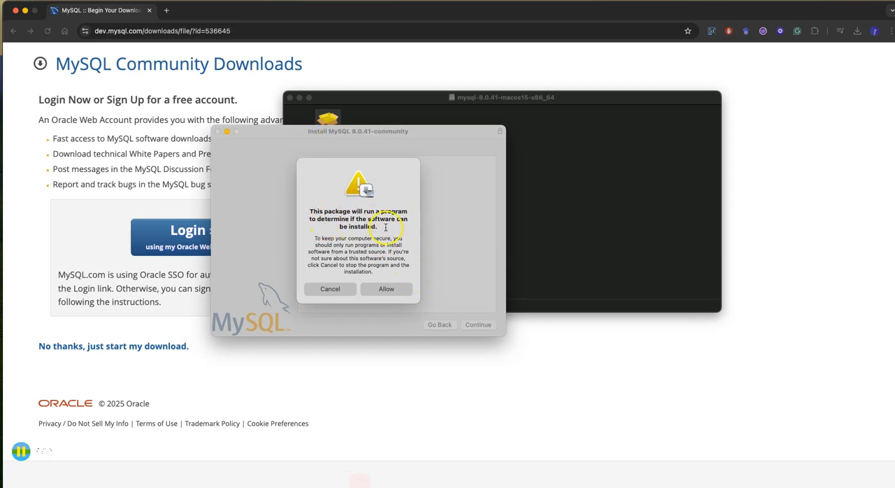
{"action": "left_click", "coordinate": [396, 287]}
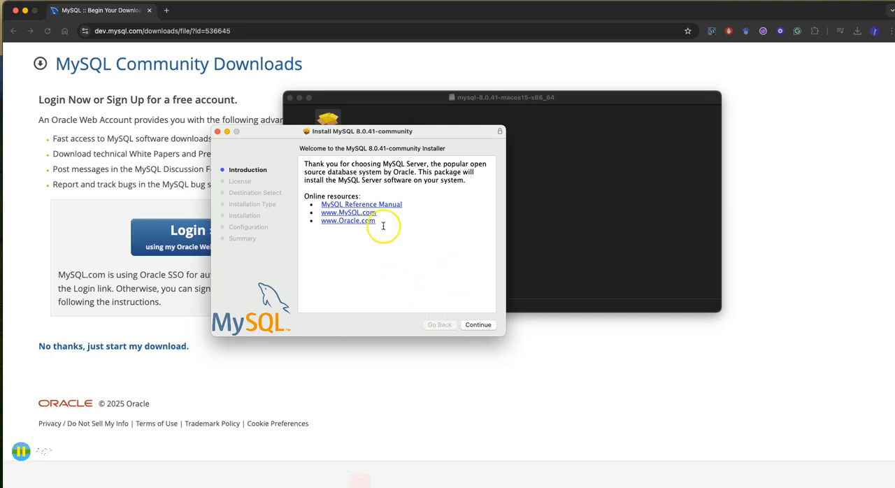
Proceed past the introduction, agree to the software license and allow the installer to access files on the removable volume.
{"action": "left_click", "coordinate": [476, 326]}
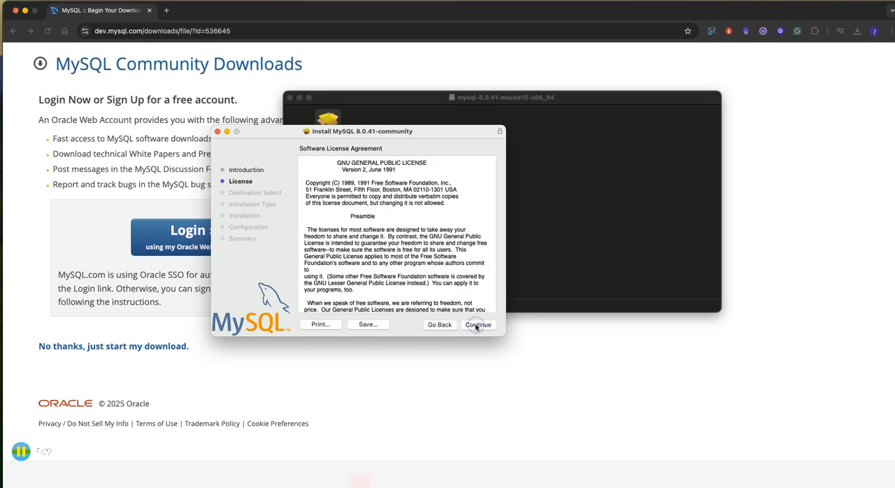
{"action": "left_click", "coordinate": [470, 325]}
{"action": "left_click", "coordinate": [452, 258]}
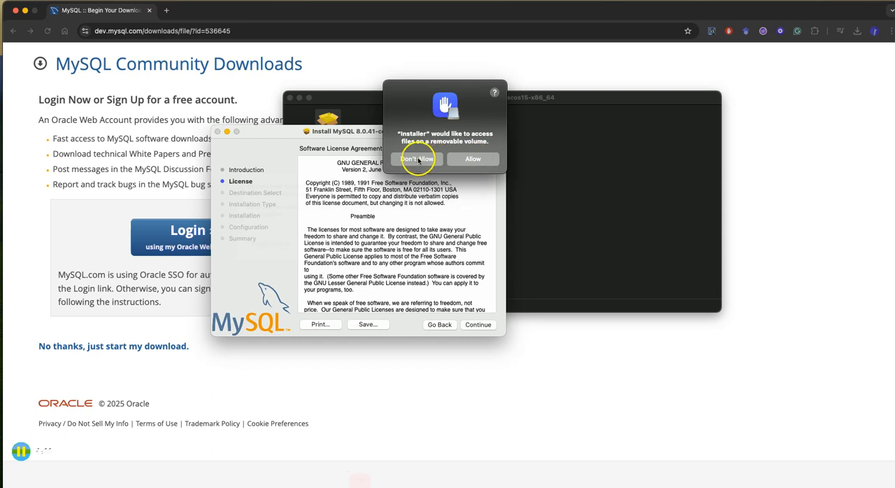
{"action": "left_click", "coordinate": [472, 159]}
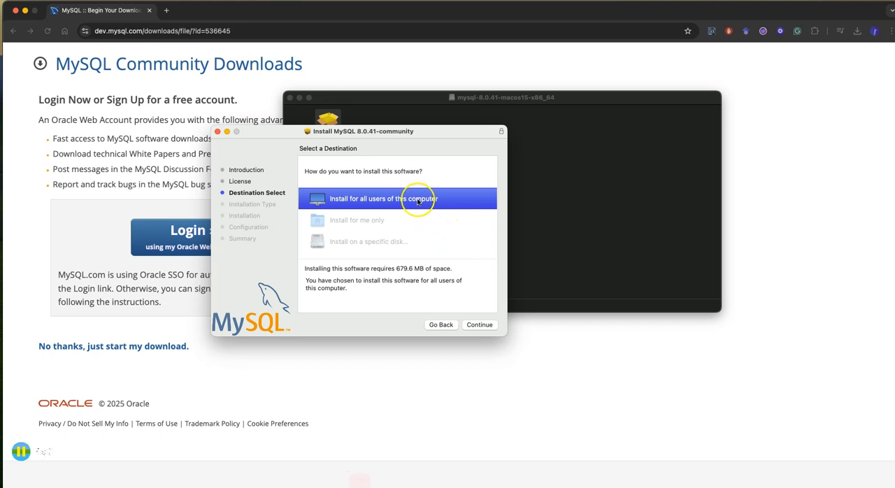
Start the standard installation for all users of this computer and authorise it with the account password.
{"action": "left_click", "coordinate": [481, 325]}
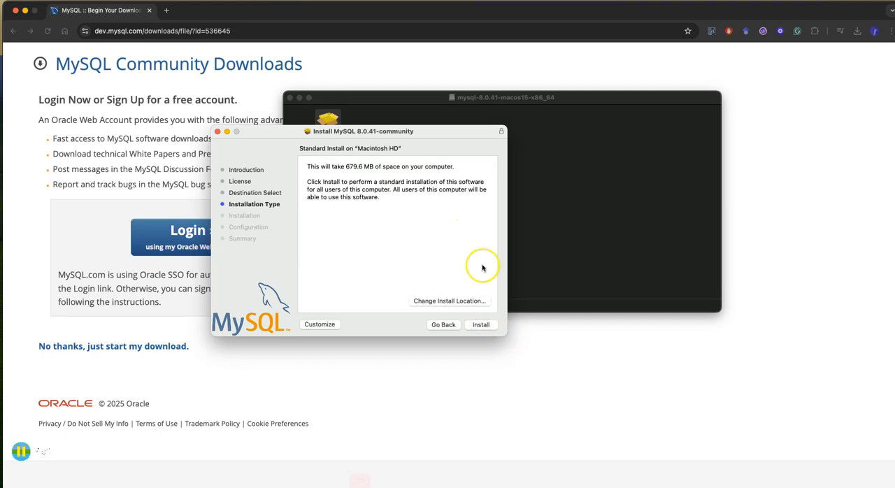
{"action": "left_click", "coordinate": [480, 325]}
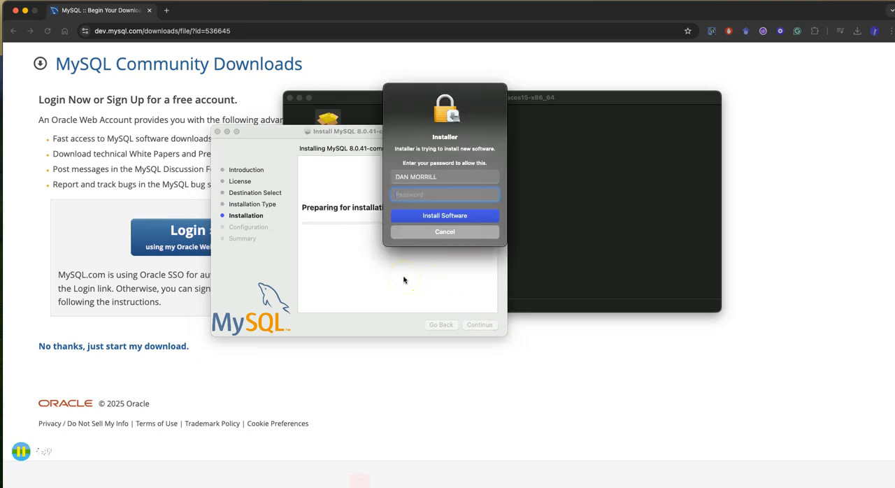
{"action": "key", "text": "Return"}
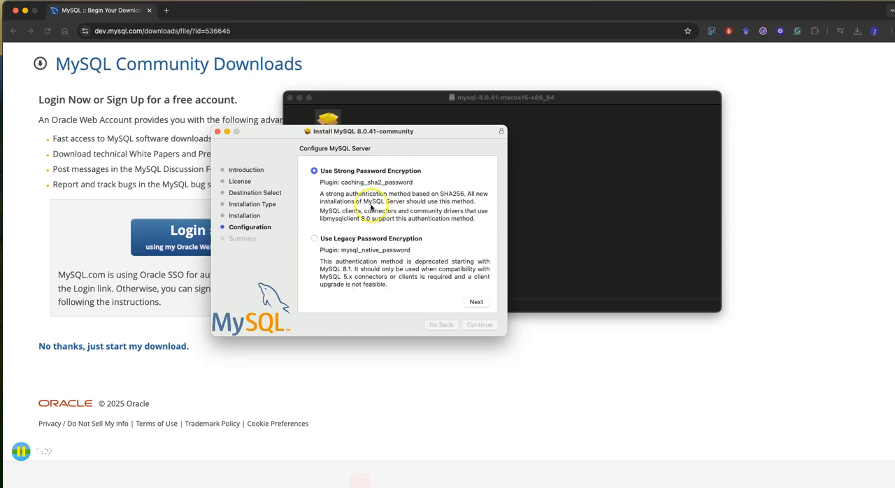
Configure the server with strong password encryption, enter the root user's password and have it start once installation completes.
{"action": "left_click", "coordinate": [478, 299]}
{"action": "left_click", "coordinate": [345, 189]}
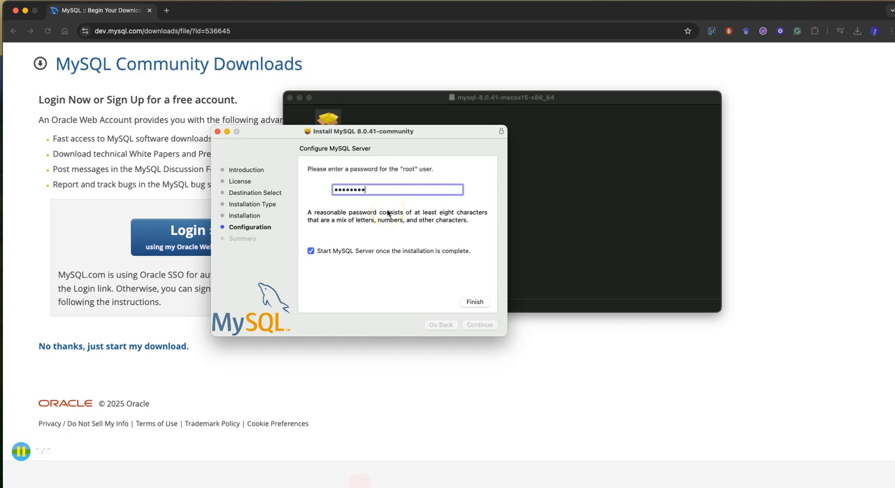
{"action": "left_click", "coordinate": [478, 303]}
Authorise the server configuration changes with the account password and close the completed installer.
{"action": "left_click", "coordinate": [401, 209]}
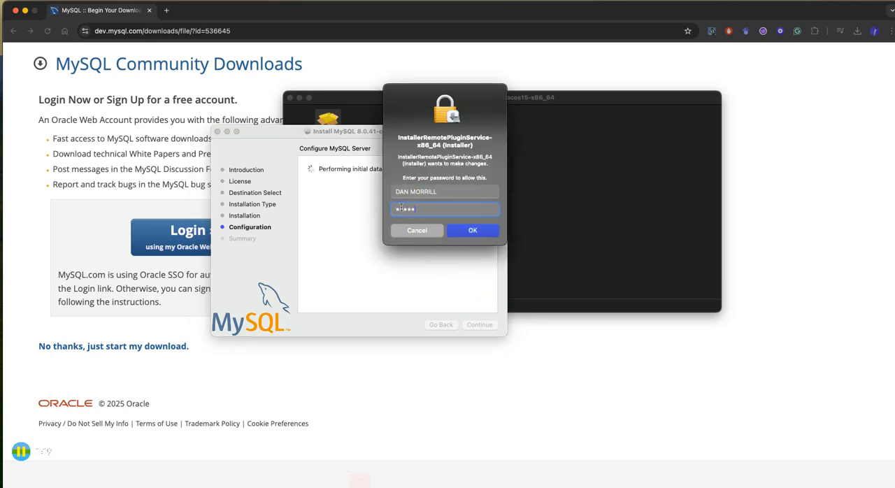
{"action": "key", "text": "Return"}
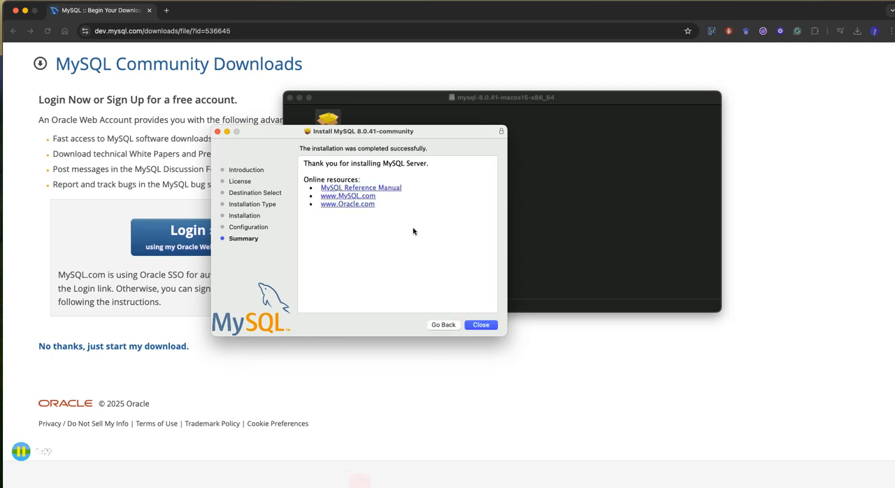
{"action": "left_click", "coordinate": [483, 326]}
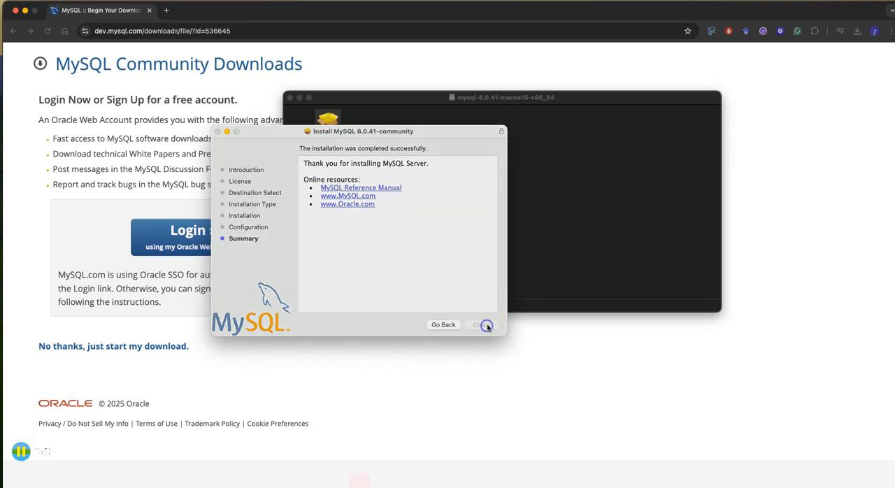
{"action": "left_click", "coordinate": [387, 275]}
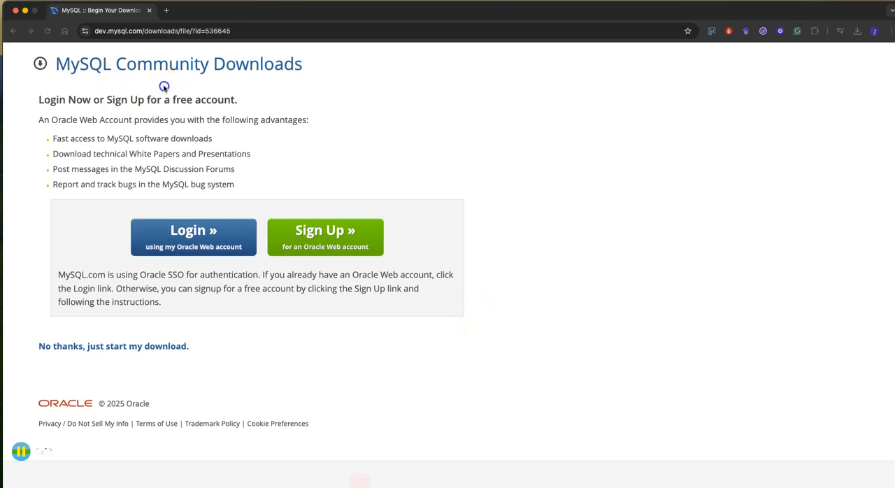
Go back from the download page to the main MySQL Community Downloads product list.
{"action": "left_click", "coordinate": [19, 32]}
{"action": "scroll", "coordinate": [214, 96], "scroll_direction": "up", "scroll_amount": 3}
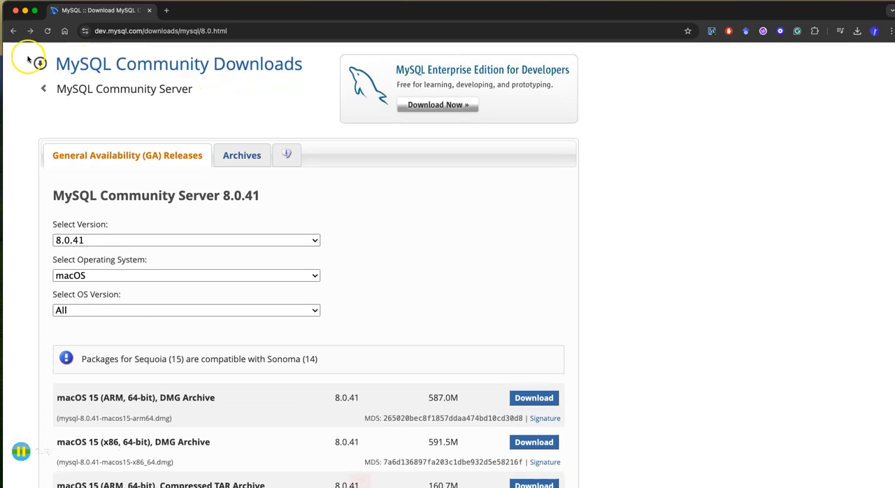
{"action": "left_click", "coordinate": [77, 64]}
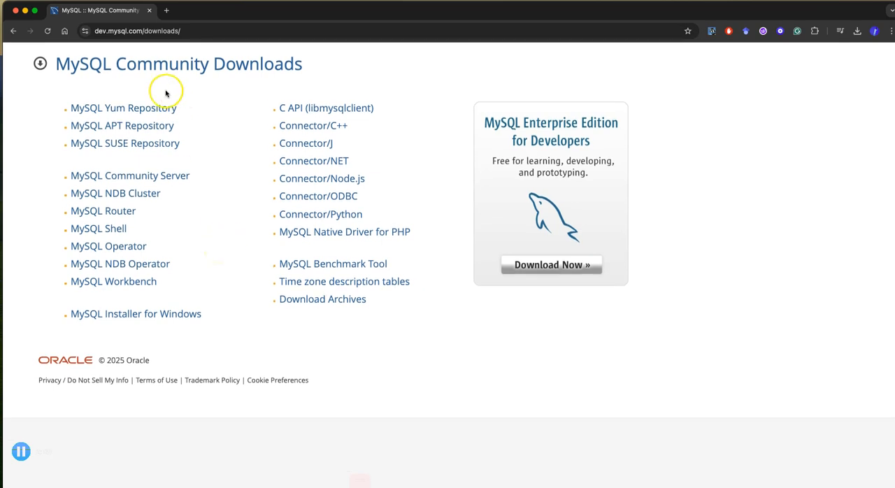
{"action": "left_click", "coordinate": [40, 64]}
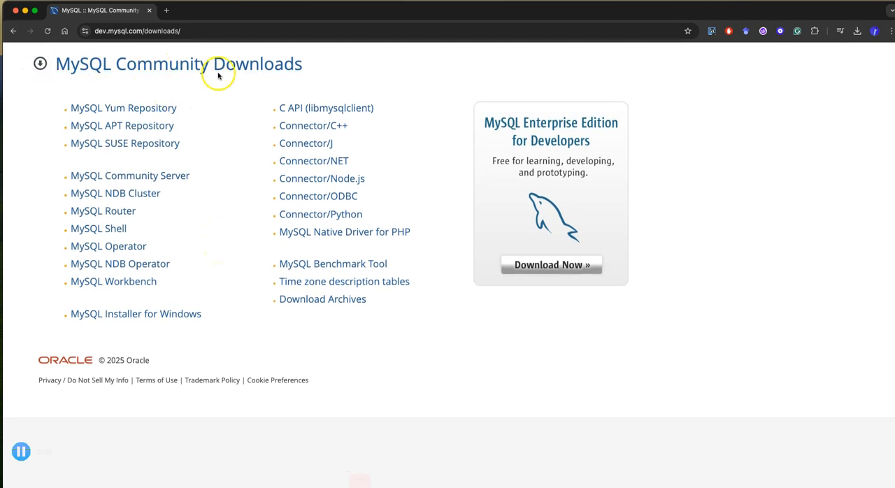
Search the web for "download my sql workbench" and open the Download MySQL Workbench result on dev.mysql.com.
{"action": "left_click", "coordinate": [210, 31]}
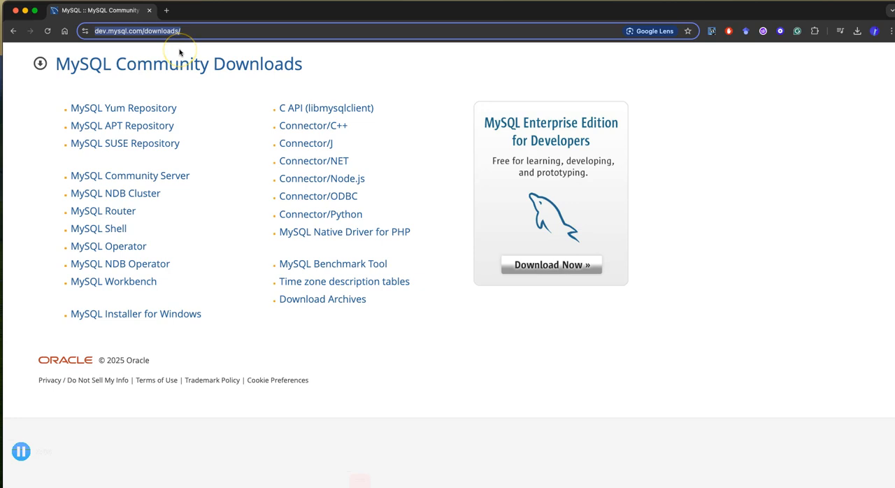
{"action": "type", "text": "download my s"}
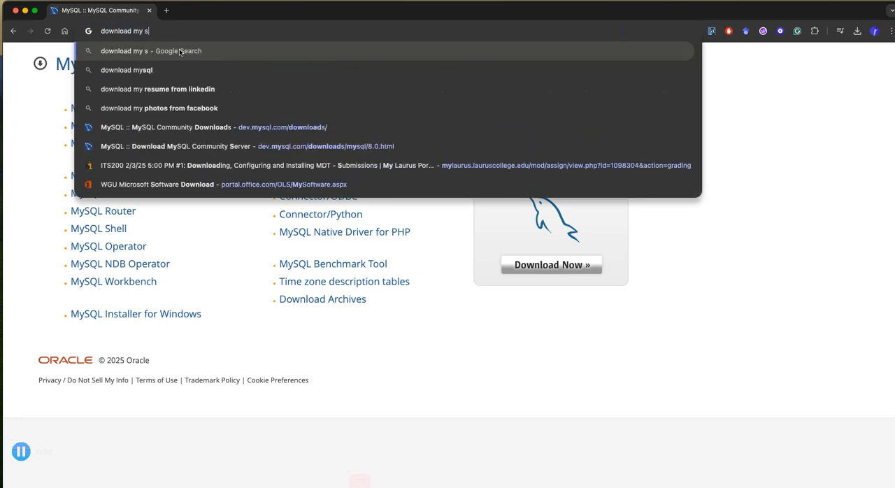
{"action": "type", "text": "ql workbench"}
{"action": "key", "text": "Return"}
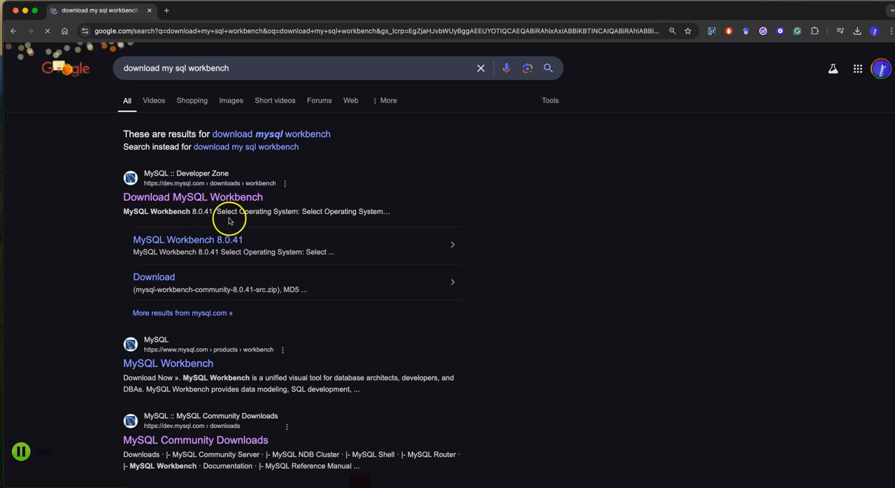
{"action": "left_click", "coordinate": [203, 200]}
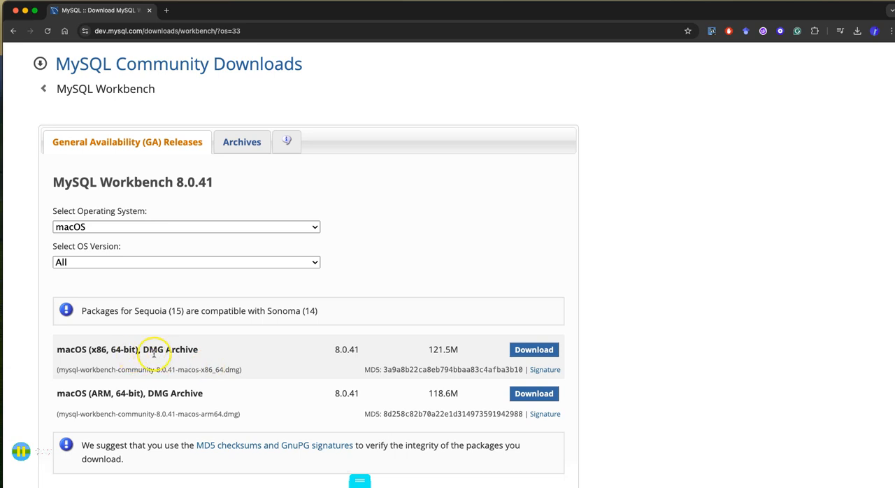
Download the macOS (x86, 64-bit) DMG Archive of MySQL Workbench 8.0.41 without logging in, and open the disk image.
{"action": "left_click", "coordinate": [535, 351]}
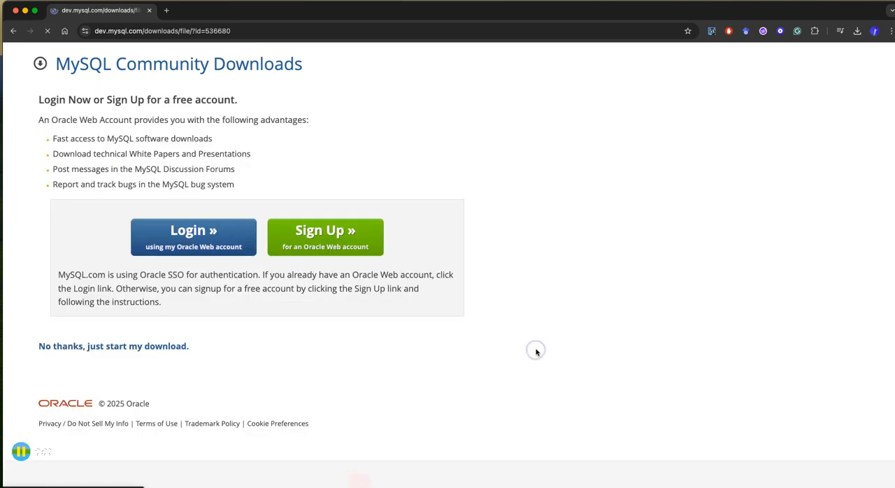
{"action": "left_click", "coordinate": [155, 348]}
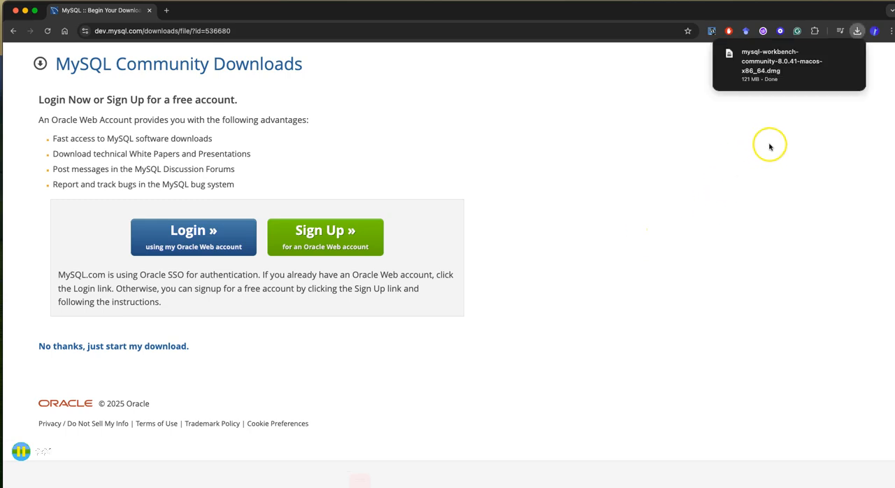
{"action": "left_click", "coordinate": [767, 60]}
{"action": "left_click", "coordinate": [637, 162]}
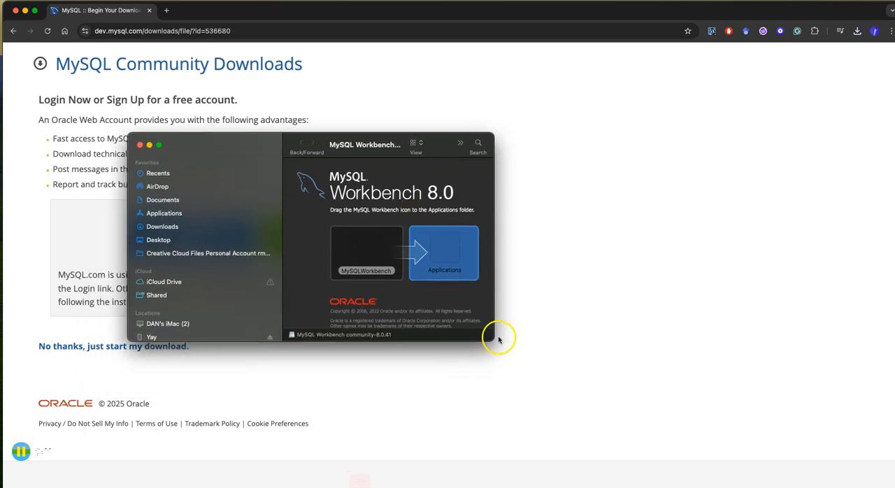
Copy MySQLWorkbench from the disk image to the Applications folder, and minimise the browser and disk image windows.
{"action": "left_click", "coordinate": [365, 251]}
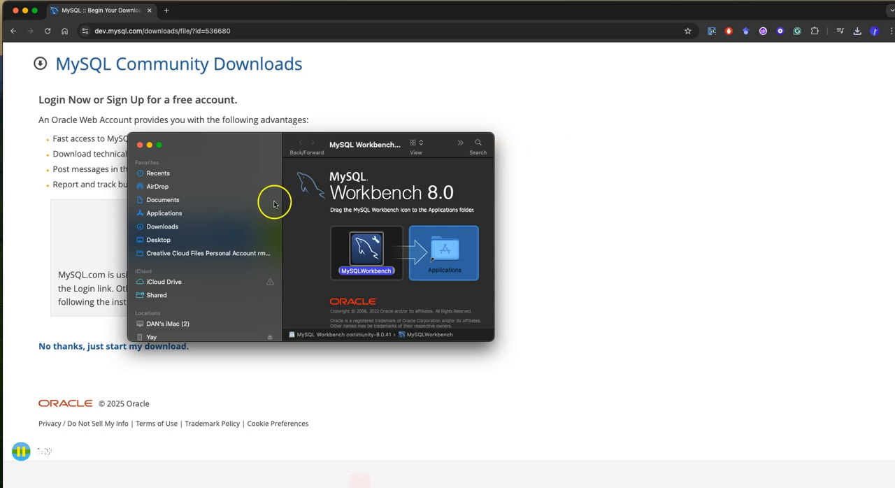
{"action": "left_click", "coordinate": [26, 11]}
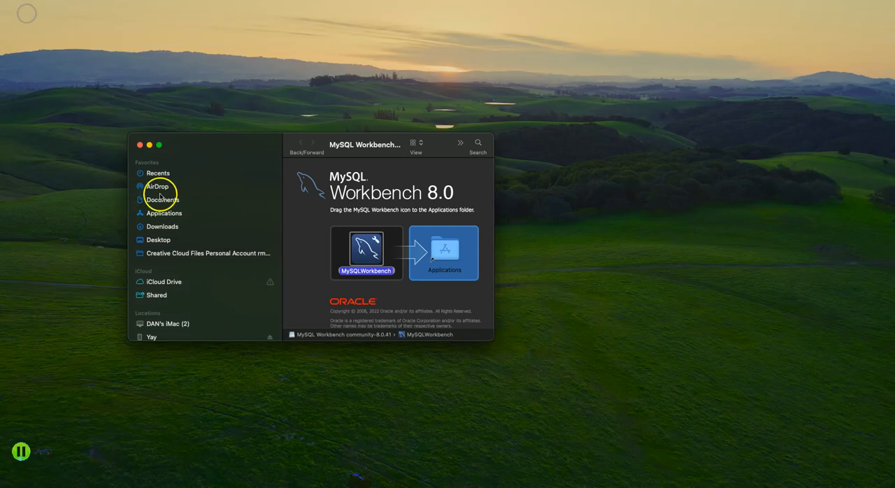
{"action": "left_click", "coordinate": [149, 144]}
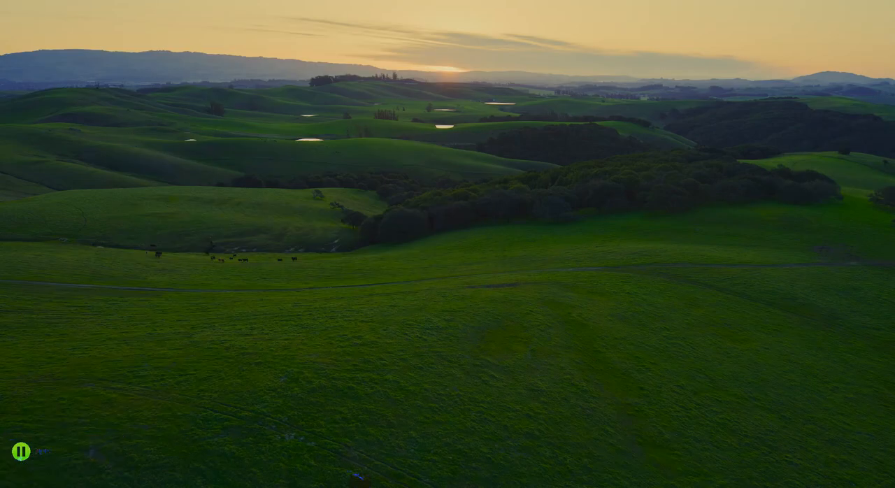
Place the MySQLWorkbench icon on the desktop, then launch it and allow the downloaded app to open.
{"action": "left_click_drag", "start_coordinate": [180, 341], "coordinate": [252, 183]}
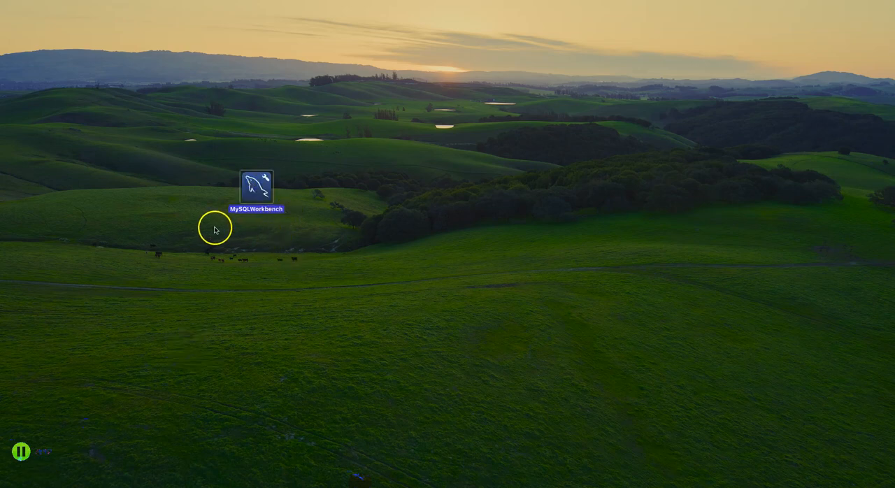
{"action": "double_click", "coordinate": [253, 186]}
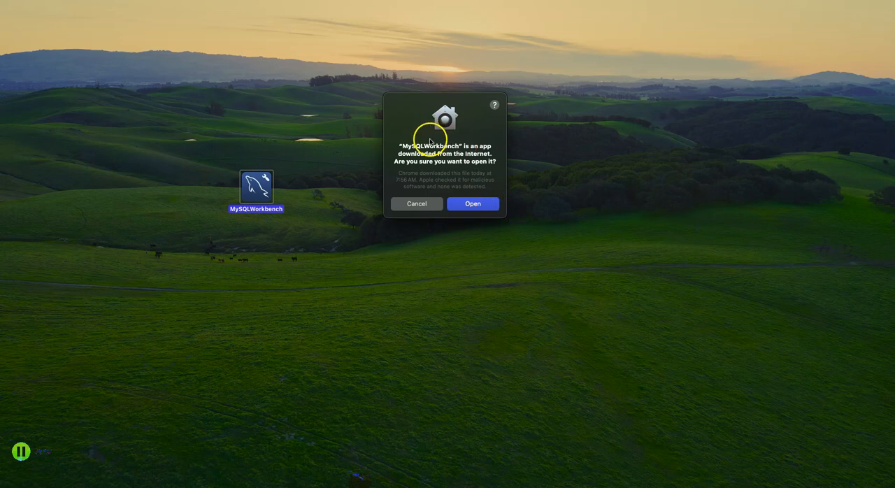
{"action": "left_click", "coordinate": [480, 203]}
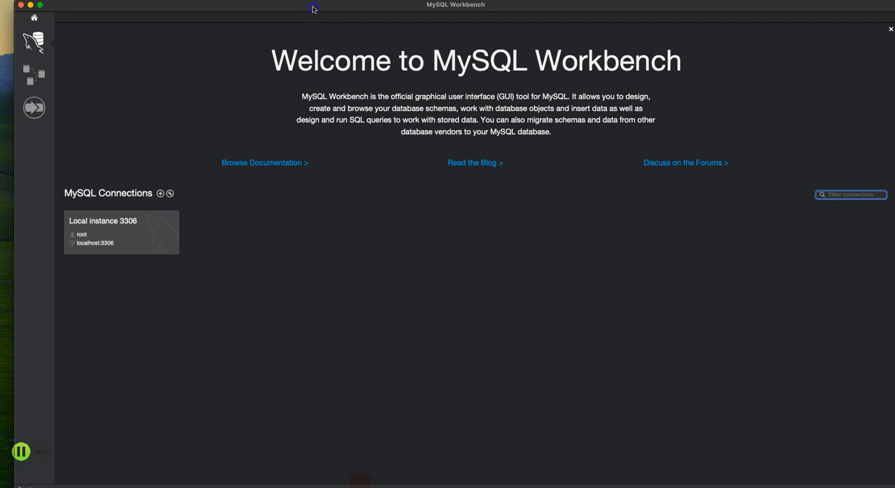
Connect to Local instance 3306 with the root password saved in the keychain, and show its session details and schemas.
{"action": "left_click_drag", "start_coordinate": [315, 8], "coordinate": [302, 8]}
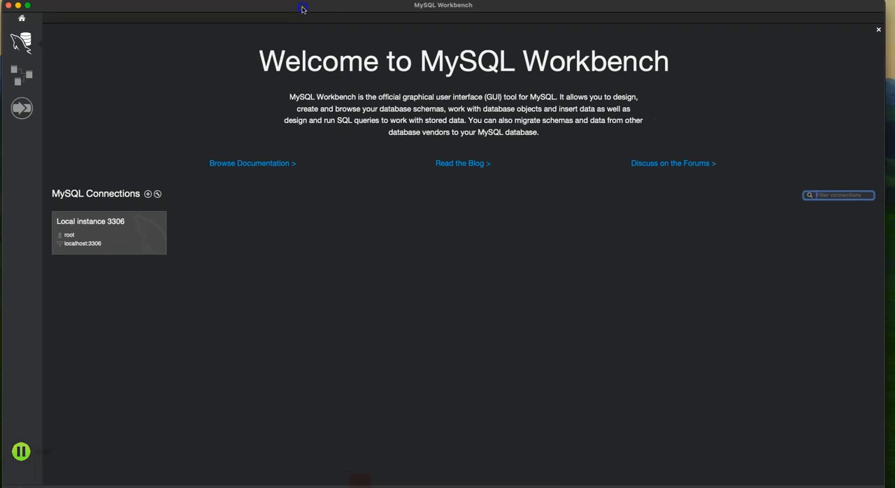
{"action": "left_click", "coordinate": [111, 234]}
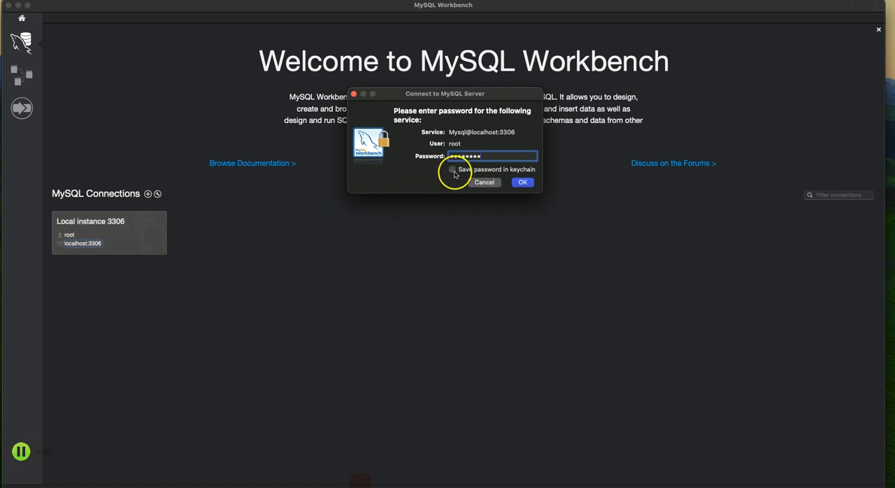
{"action": "left_click", "coordinate": [522, 182]}
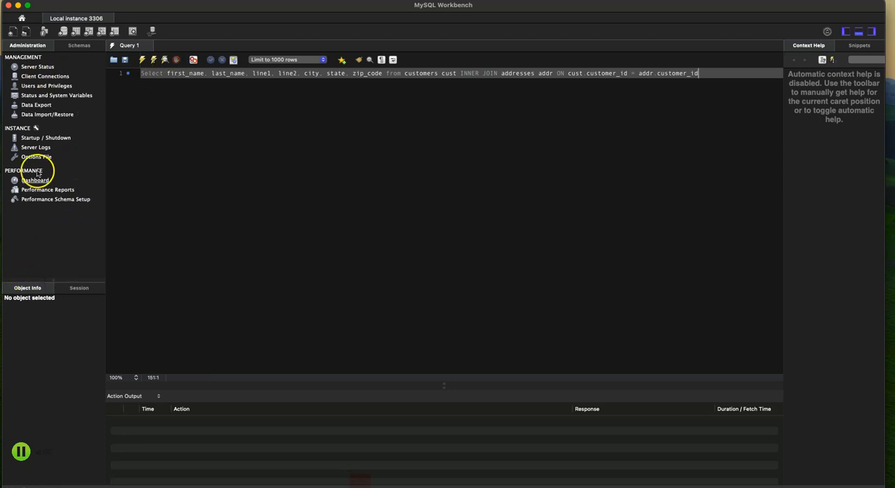
{"action": "left_click", "coordinate": [74, 286]}
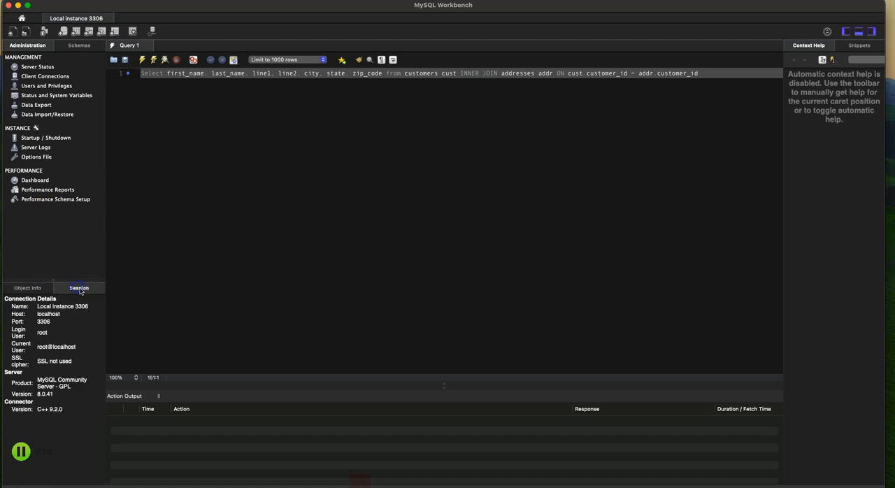
{"action": "left_click", "coordinate": [79, 45]}
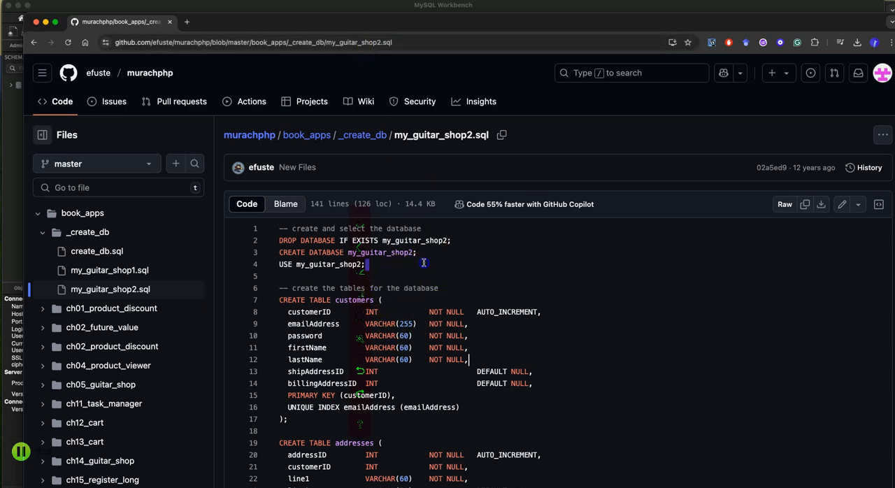
Switch to the murachphp repository on GitHub in the browser and copy the full contents of book_apps/_create_db/create_db.sql.
{"action": "left_click_drag", "start_coordinate": [430, 273], "coordinate": [418, 253]}
{"action": "left_click", "coordinate": [526, 285]}
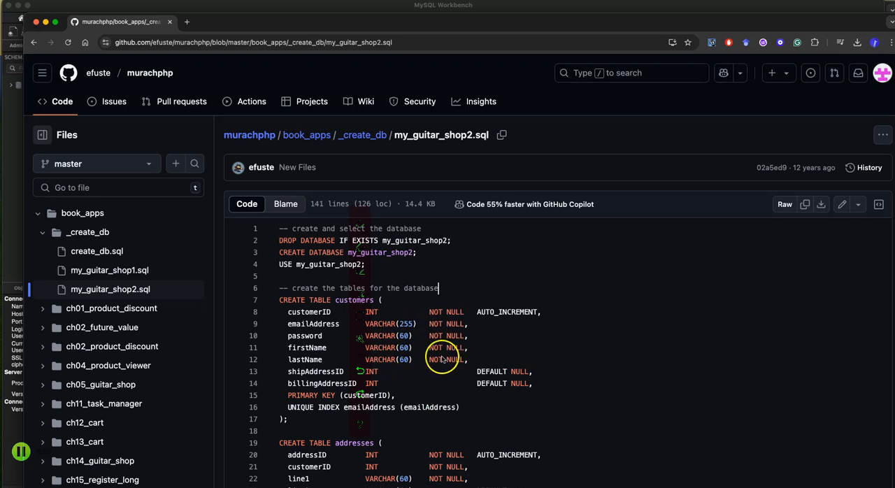
{"action": "left_click", "coordinate": [112, 254]}
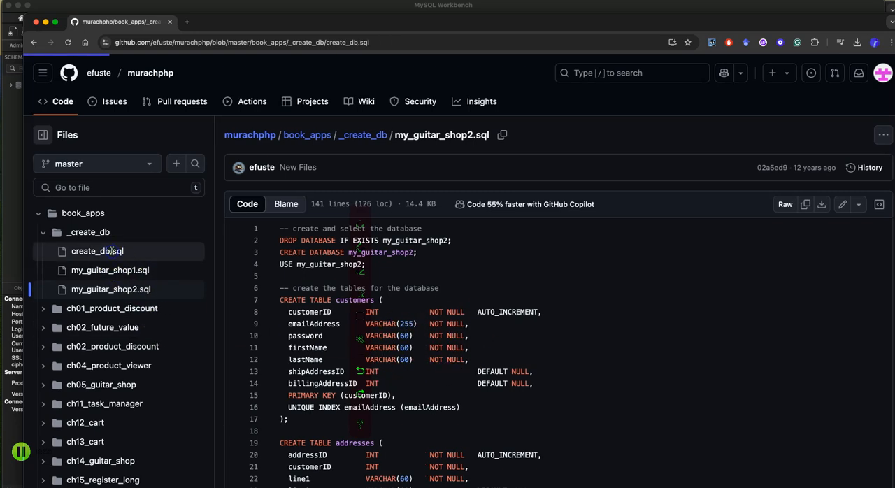
{"action": "scroll", "coordinate": [329, 320], "scroll_direction": "down", "scroll_amount": 3}
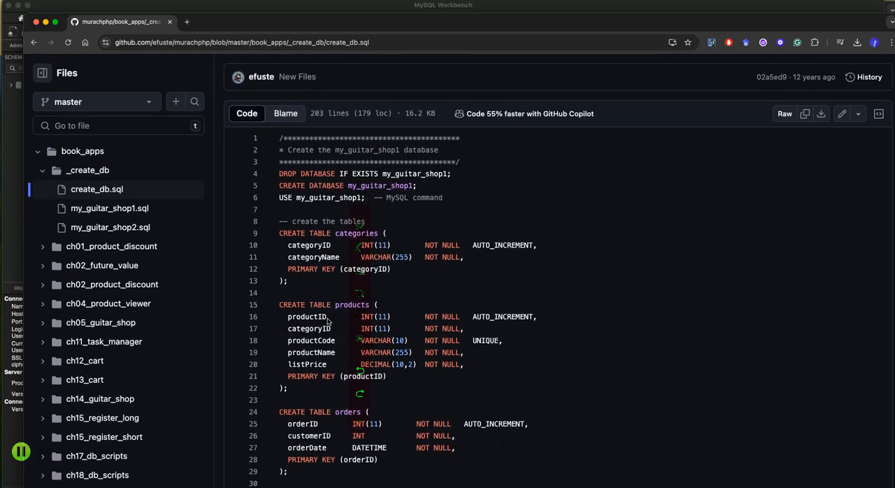
{"action": "scroll", "coordinate": [329, 321], "scroll_direction": "up", "scroll_amount": 2}
{"action": "left_click", "coordinate": [329, 321]}
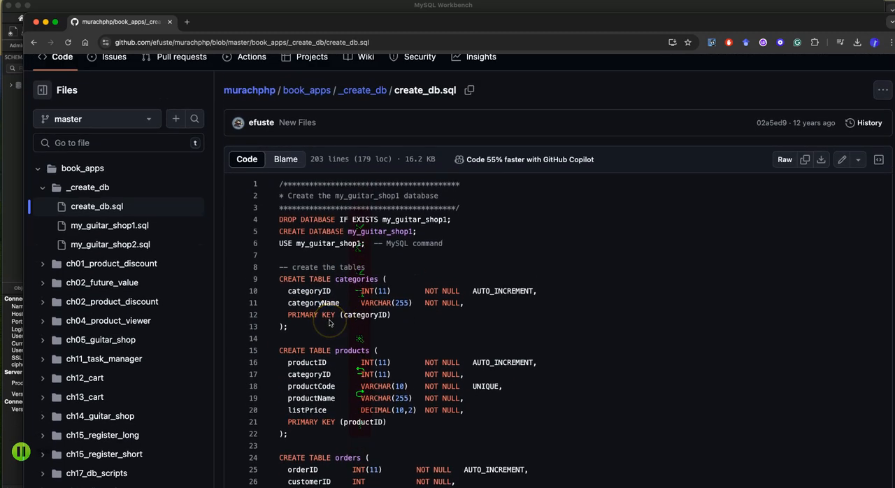
{"action": "left_click", "coordinate": [804, 161]}
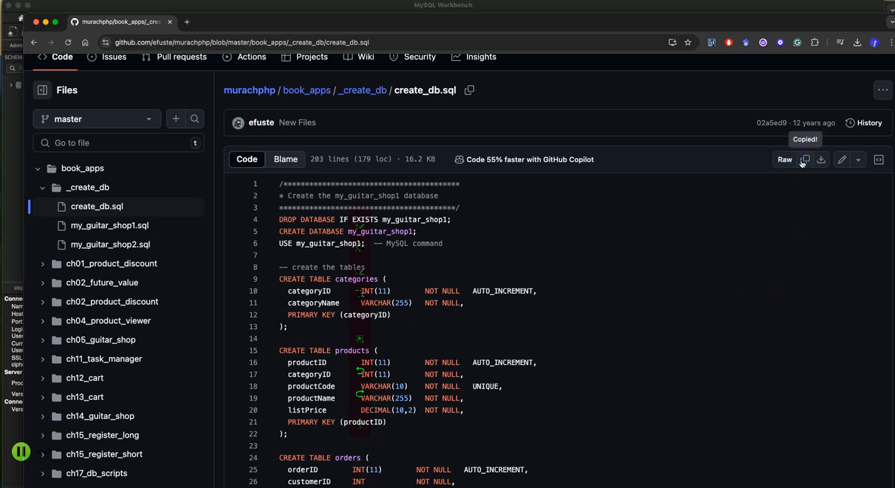
Switch back to MySQL Workbench, replace the existing query in Query 1 with the copied database script, and execute the whole script.
{"action": "left_click", "coordinate": [16, 214]}
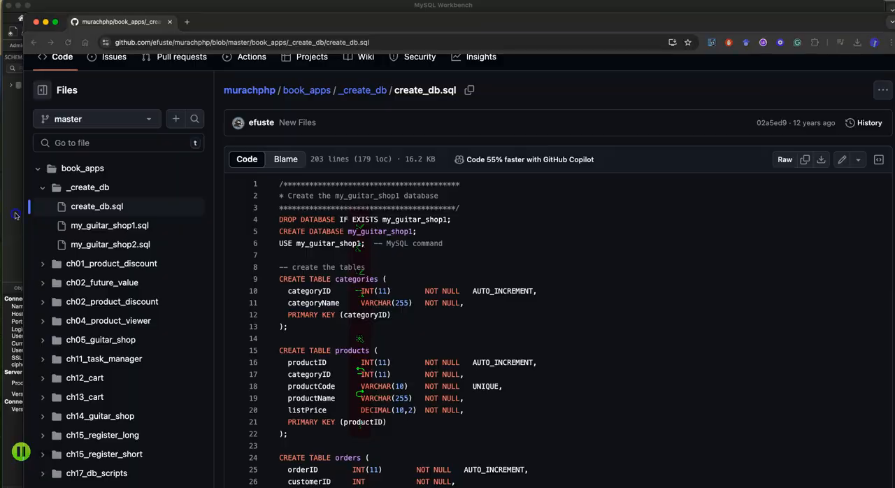
{"action": "left_click", "coordinate": [235, 240]}
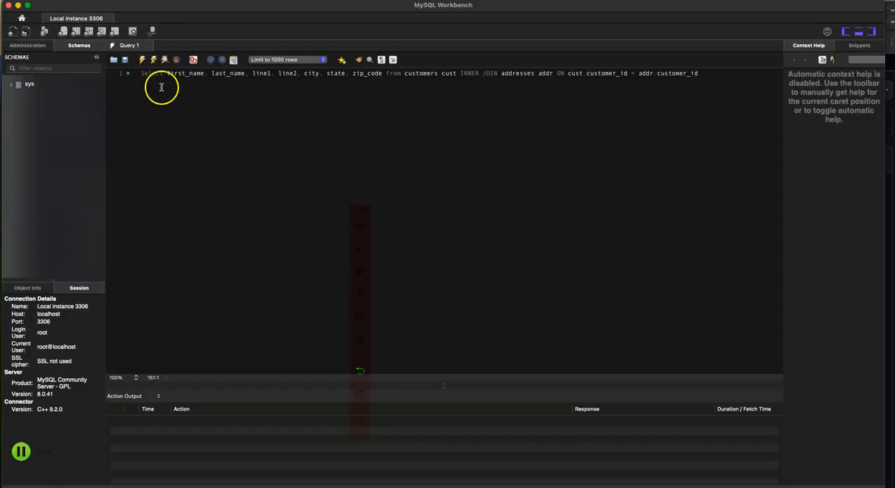
{"action": "left_click_drag", "start_coordinate": [700, 72], "coordinate": [140, 72]}
{"action": "key", "text": "BackSpace"}
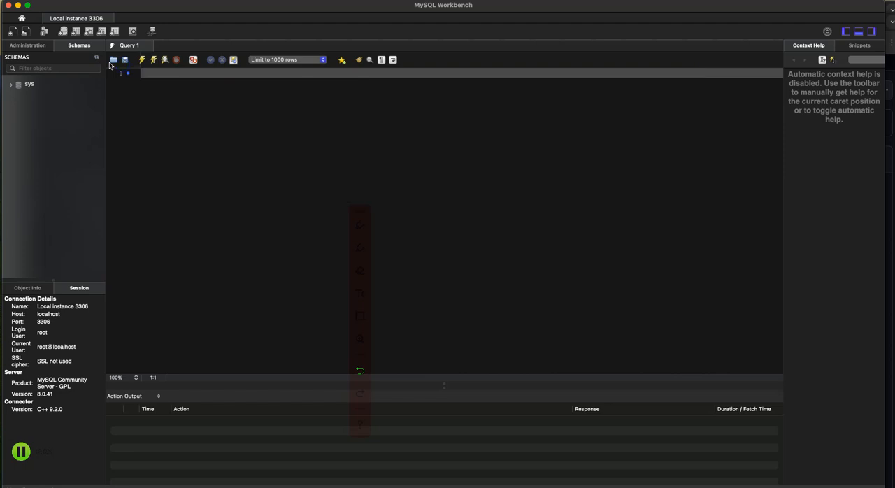
{"action": "key", "text": "super+v"}
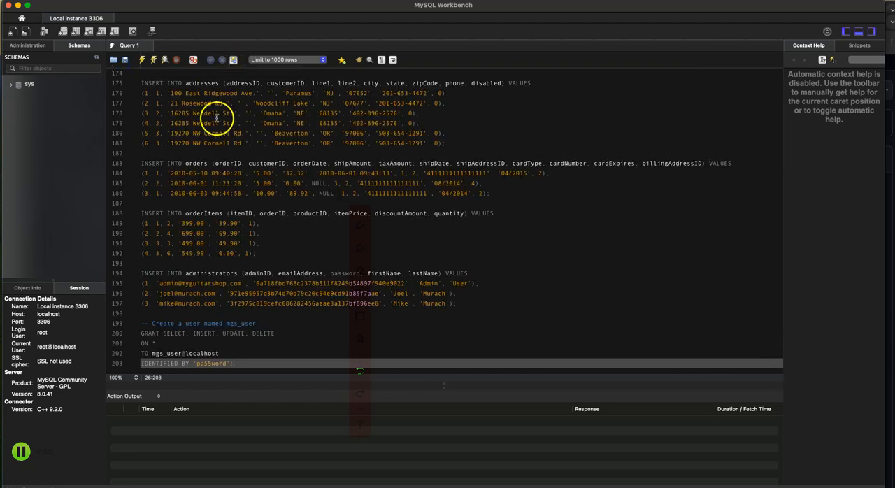
{"action": "scroll", "coordinate": [244, 213], "scroll_direction": "up", "scroll_amount": 20}
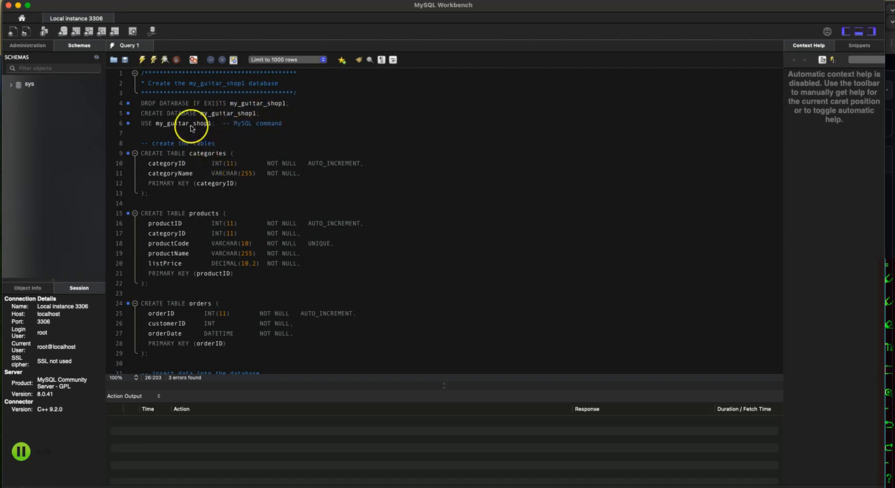
{"action": "left_click", "coordinate": [142, 60]}
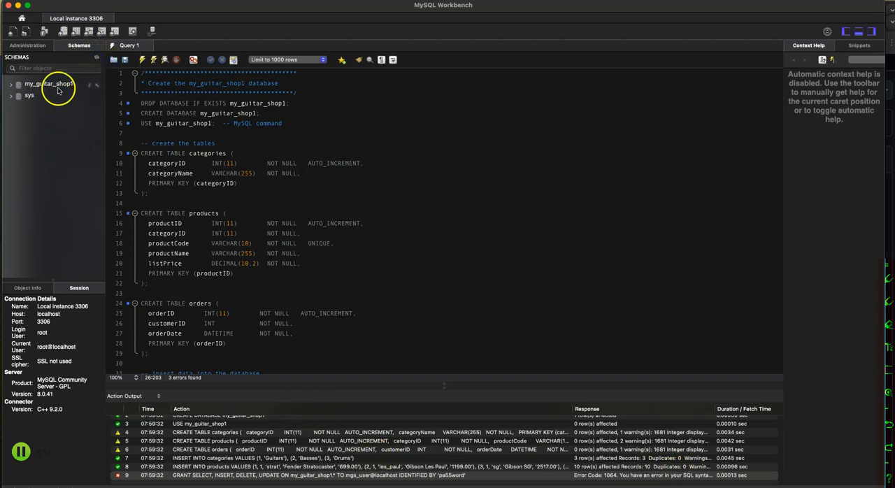
Expand the tables of the my_guitar_shop1 schema and display the rows of the categories table with the 1000-row limit.
{"action": "left_click", "coordinate": [11, 85]}
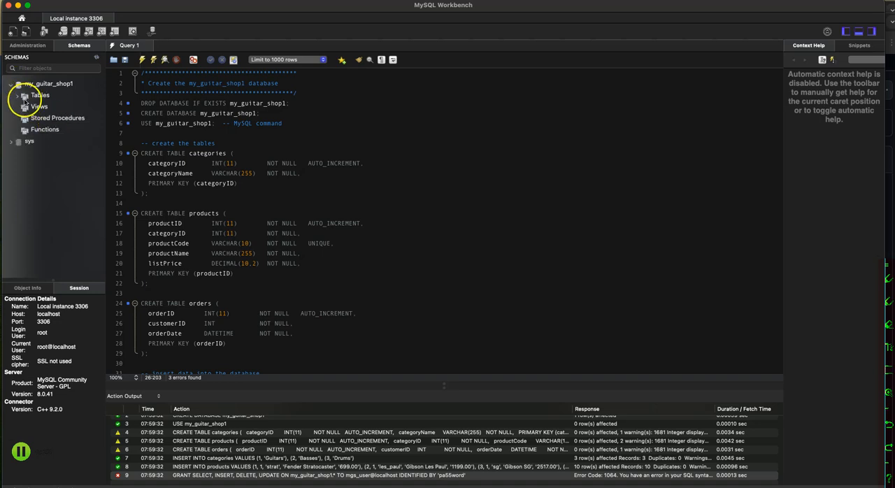
{"action": "left_click", "coordinate": [17, 96]}
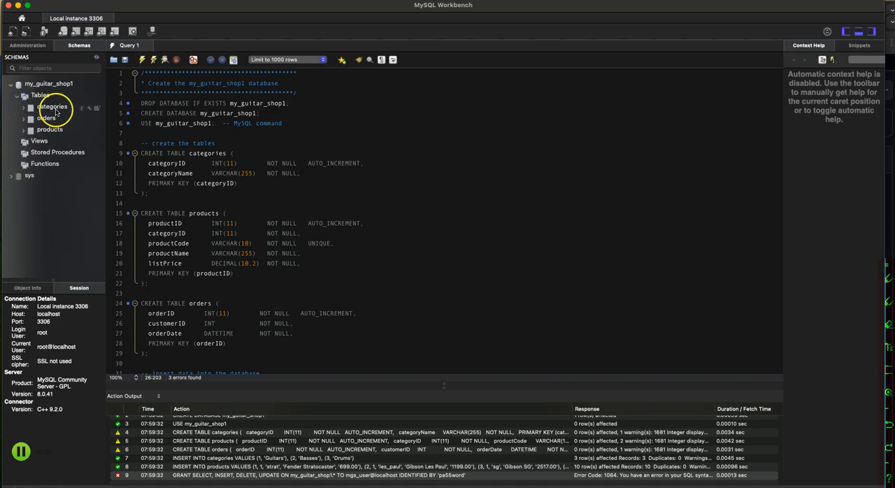
{"action": "right_click", "coordinate": [56, 109]}
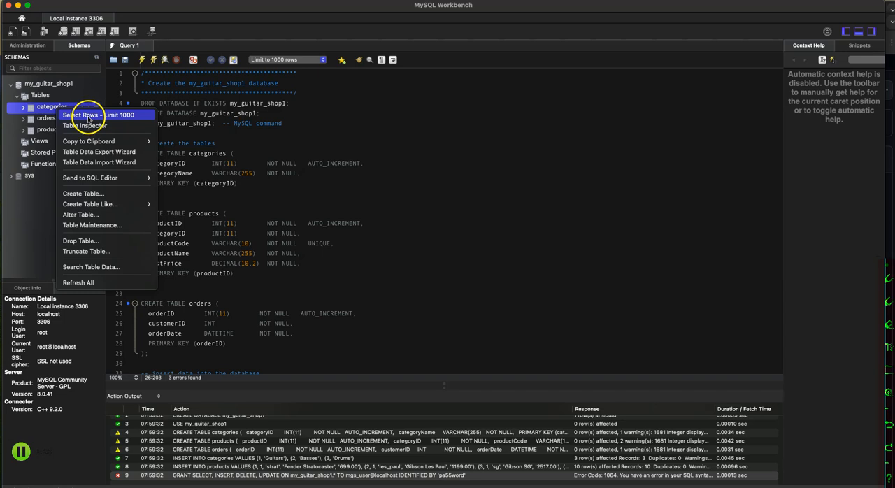
{"action": "left_click", "coordinate": [88, 116]}
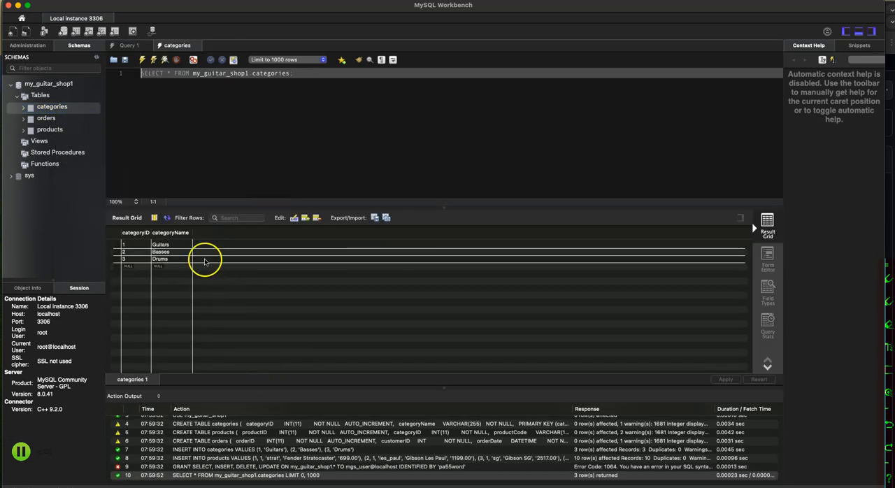